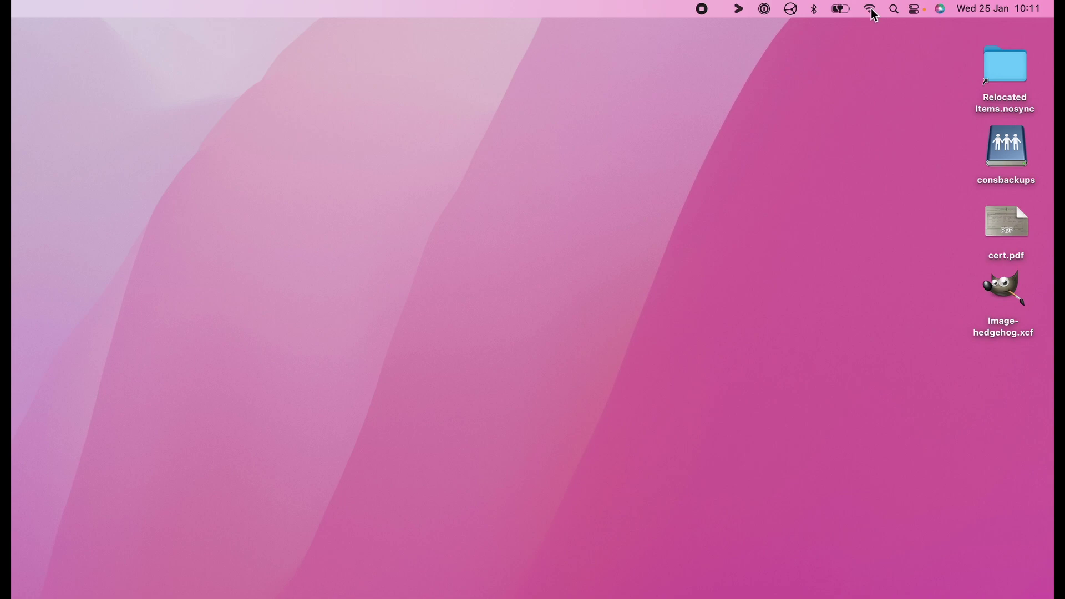
Join the tasmota-DC35B7-5559 network from the other networks in the Wi-Fi menu
{"action": "left_click", "coordinate": [873, 10]}
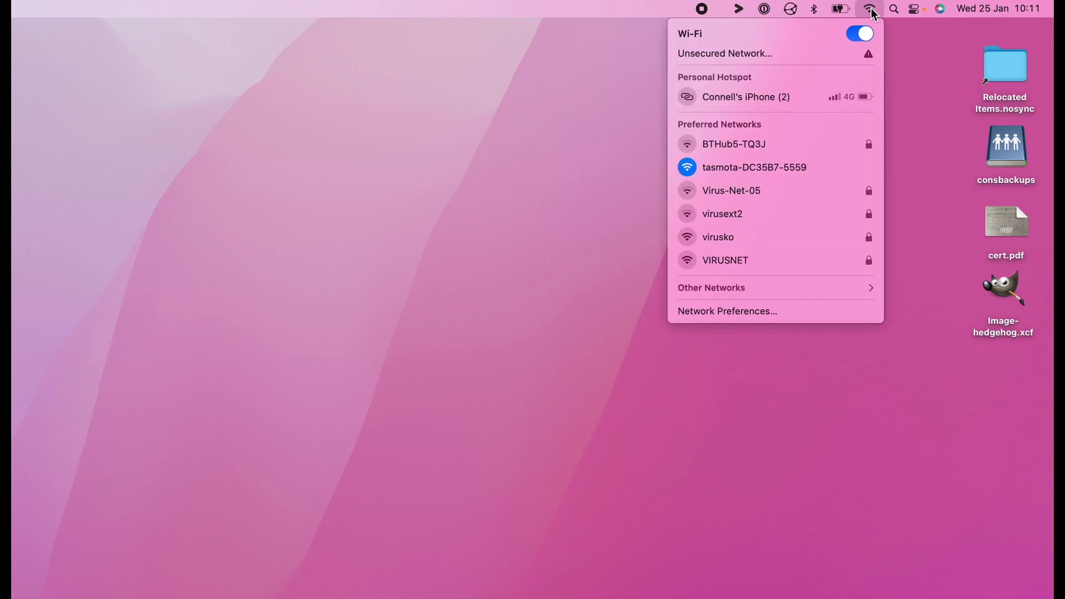
{"action": "left_click", "coordinate": [744, 293]}
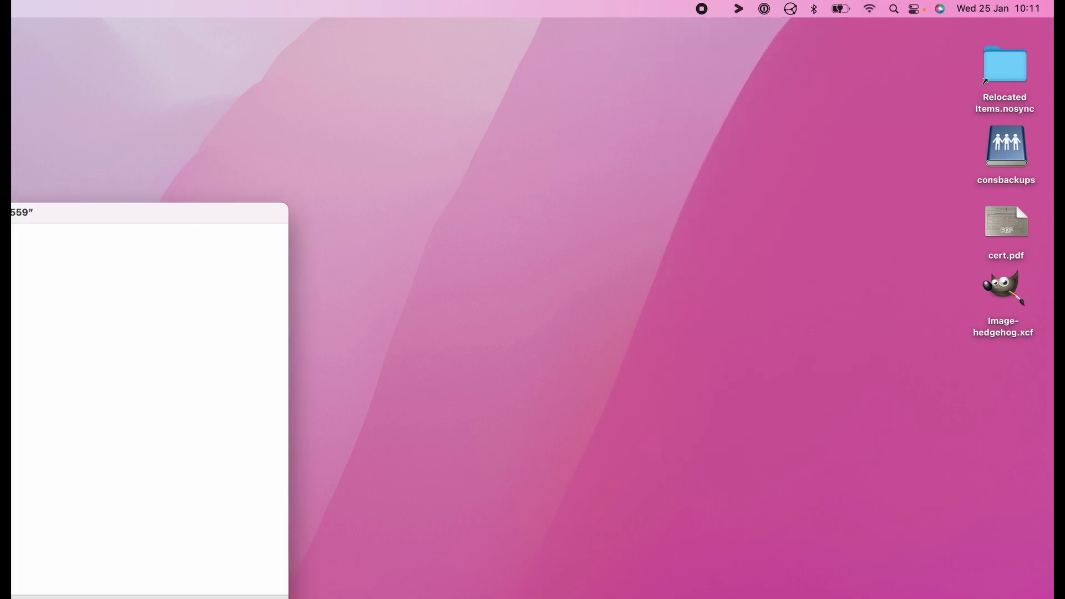
Enter VIRUSNET as the plug's Wi-Fi network and fill in its password in the portal
{"action": "left_click_drag", "start_coordinate": [355, 183], "coordinate": [588, 87]}
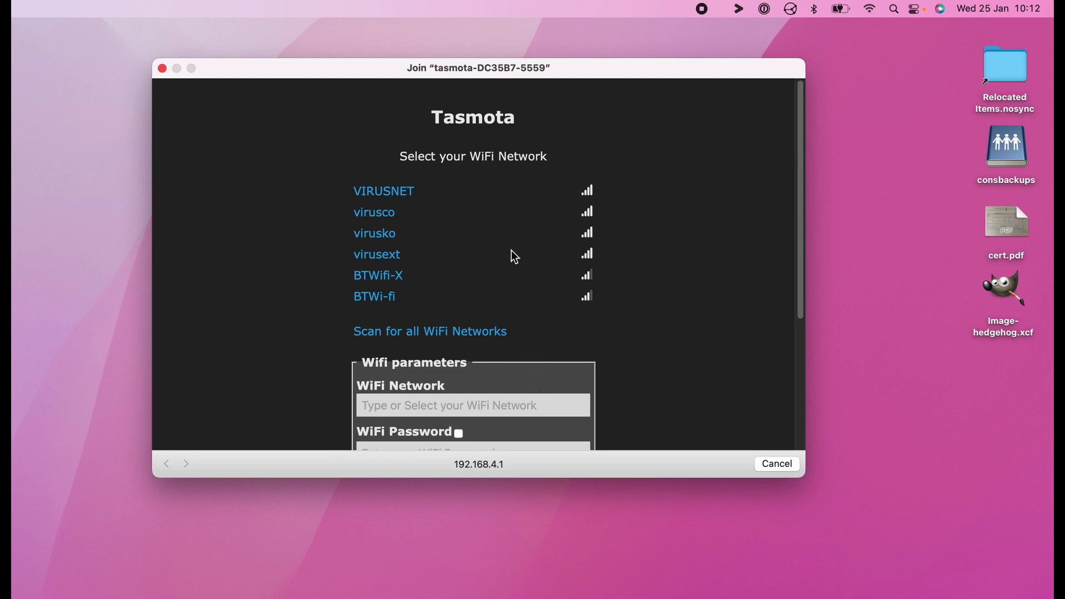
{"action": "scroll", "coordinate": [509, 257], "scroll_direction": "down", "scroll_amount": 1}
{"action": "scroll", "coordinate": [510, 257], "scroll_direction": "up", "scroll_amount": 1}
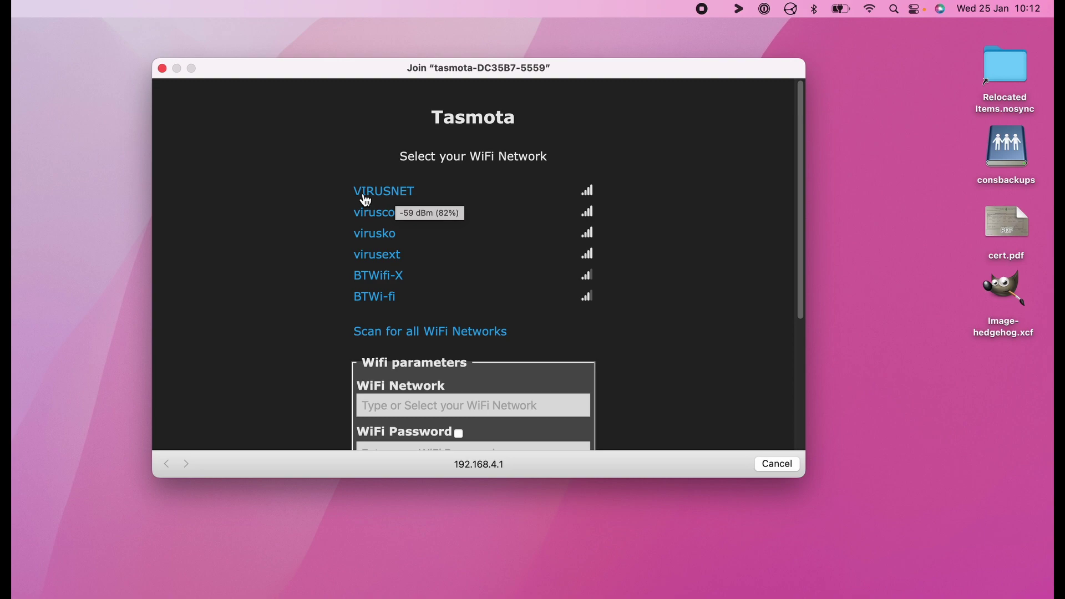
{"action": "scroll", "coordinate": [479, 339], "scroll_direction": "down", "scroll_amount": 2}
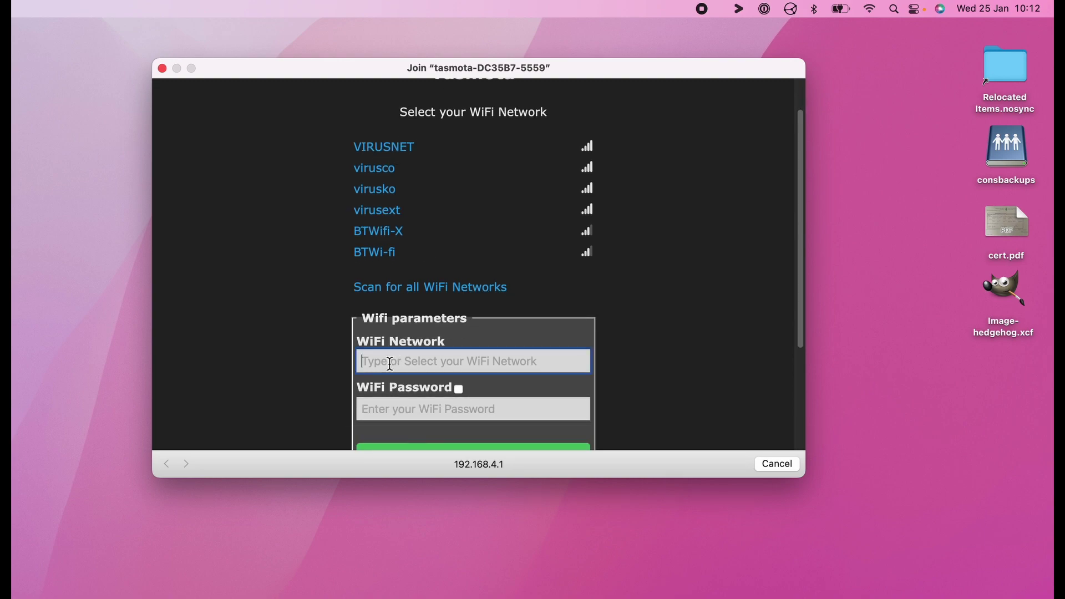
{"action": "type", "text": "V"}
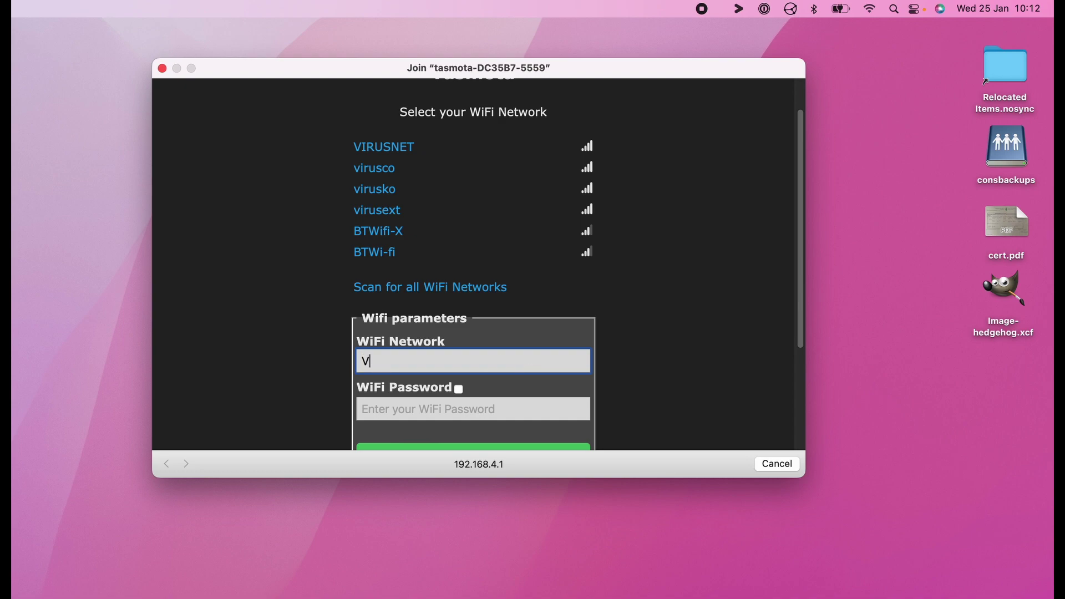
{"action": "type", "text": "IRUSNET"}
{"action": "type", "text": "••••••"}
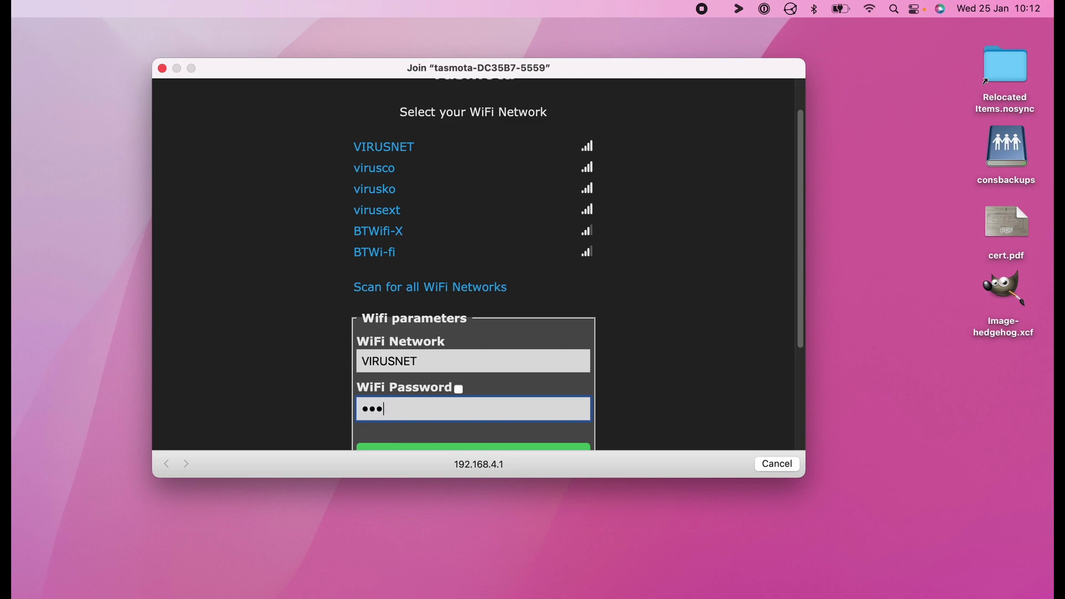
{"action": "type", "text": "•••••••••"}
{"action": "scroll", "coordinate": [595, 350], "scroll_direction": "down", "scroll_amount": 3}
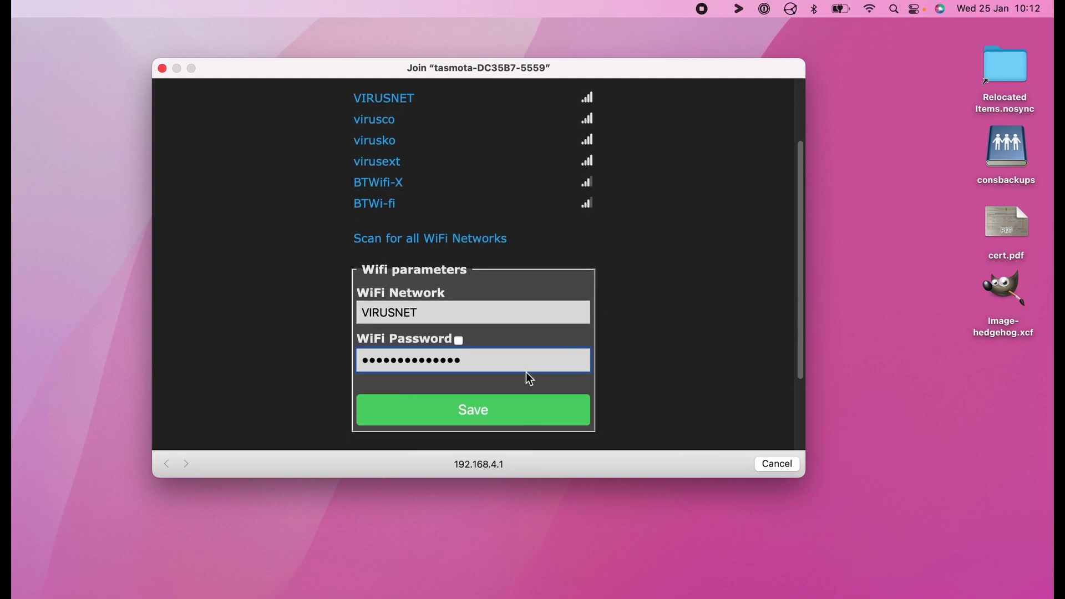
{"action": "scroll", "coordinate": [457, 407], "scroll_direction": "down", "scroll_amount": 5}
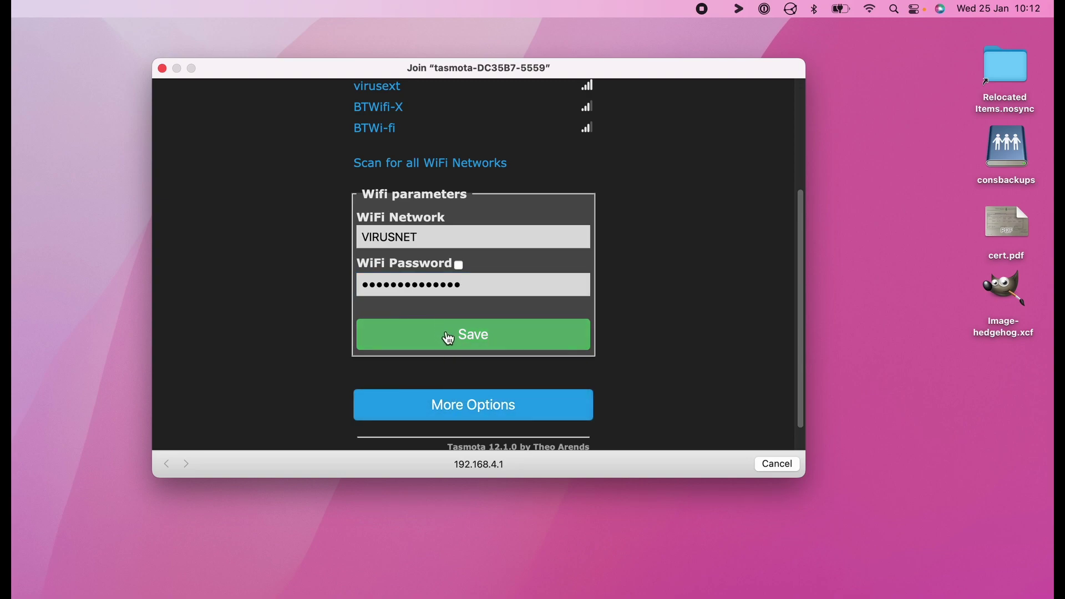
Save the Wi-Fi credentials and follow the 192.168.1.49 link once connected
{"action": "left_click", "coordinate": [449, 339]}
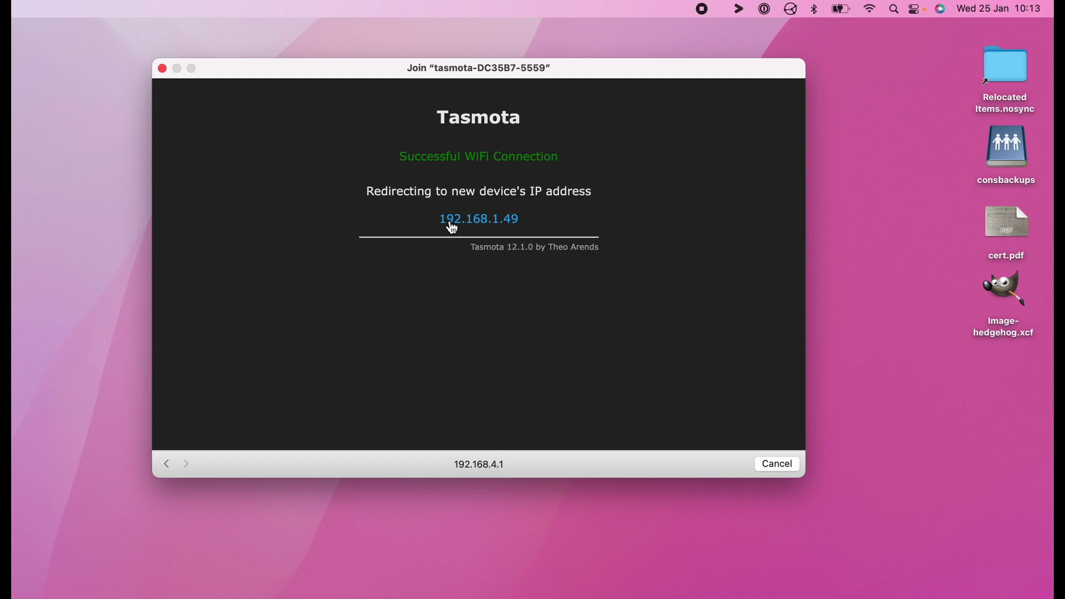
{"action": "left_click", "coordinate": [452, 225]}
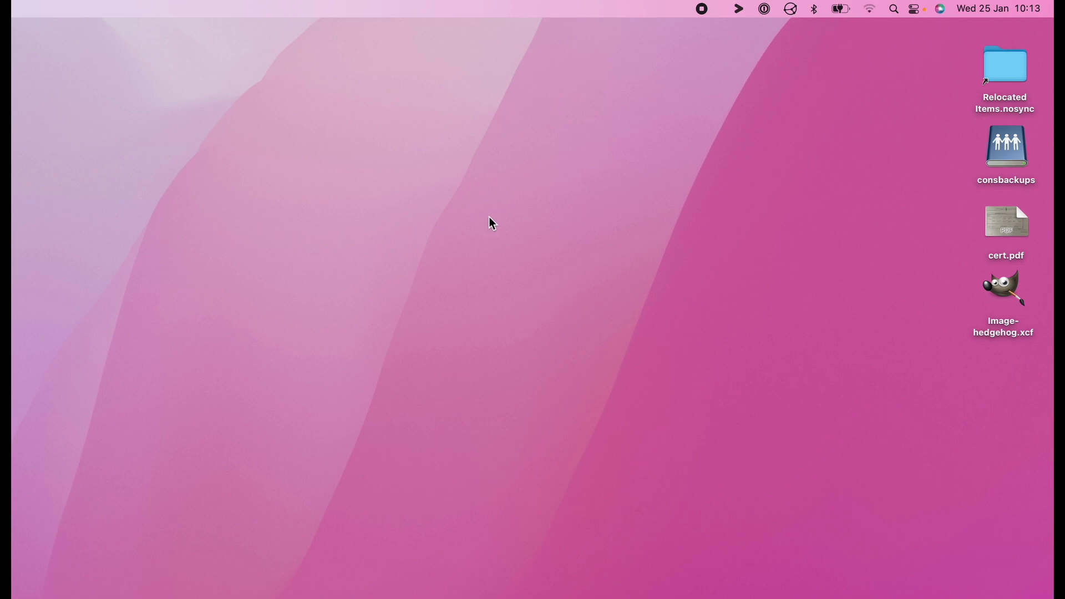
Switch to the browser showing the plug's Tasmota main page at 192.168.1.49
{"action": "key", "text": "ctrl+Right"}
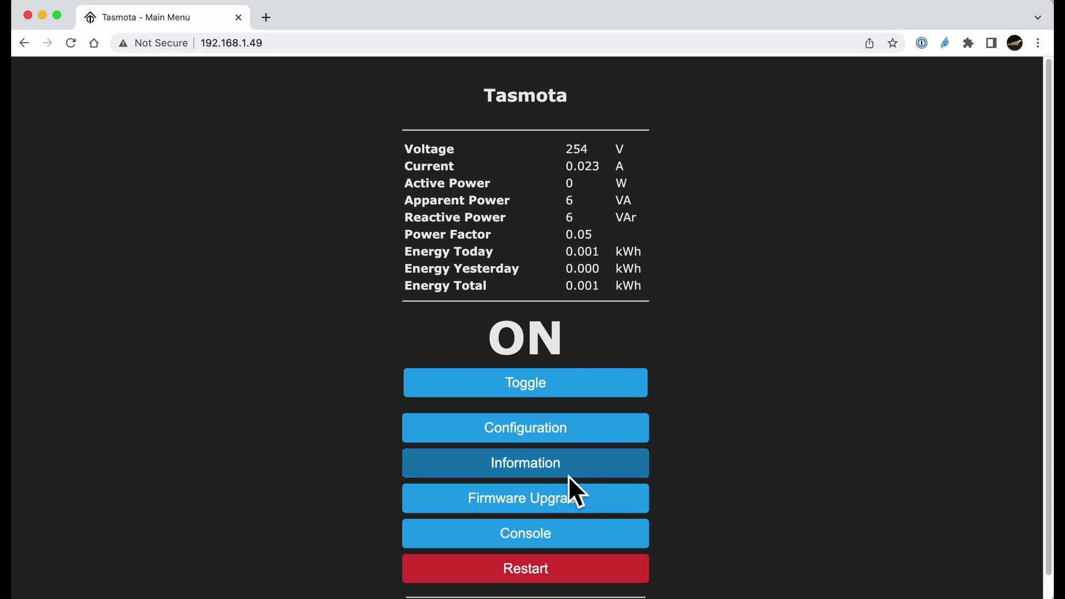
Replace the default %s-%04d hostname with xplug1 in Configure WiFi
{"action": "left_click", "coordinate": [517, 433]}
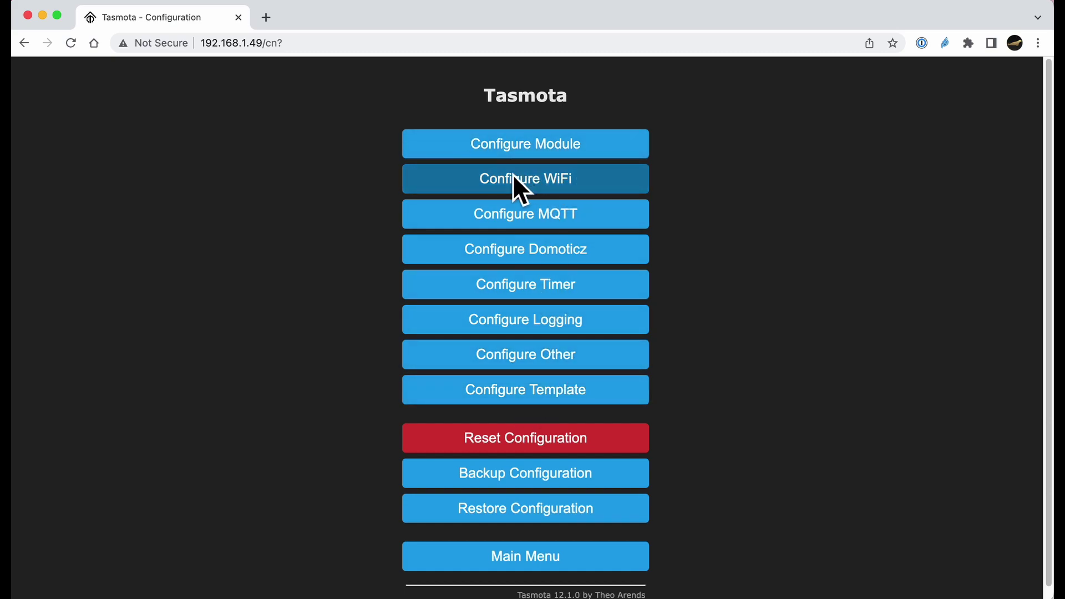
{"action": "left_click", "coordinate": [551, 185]}
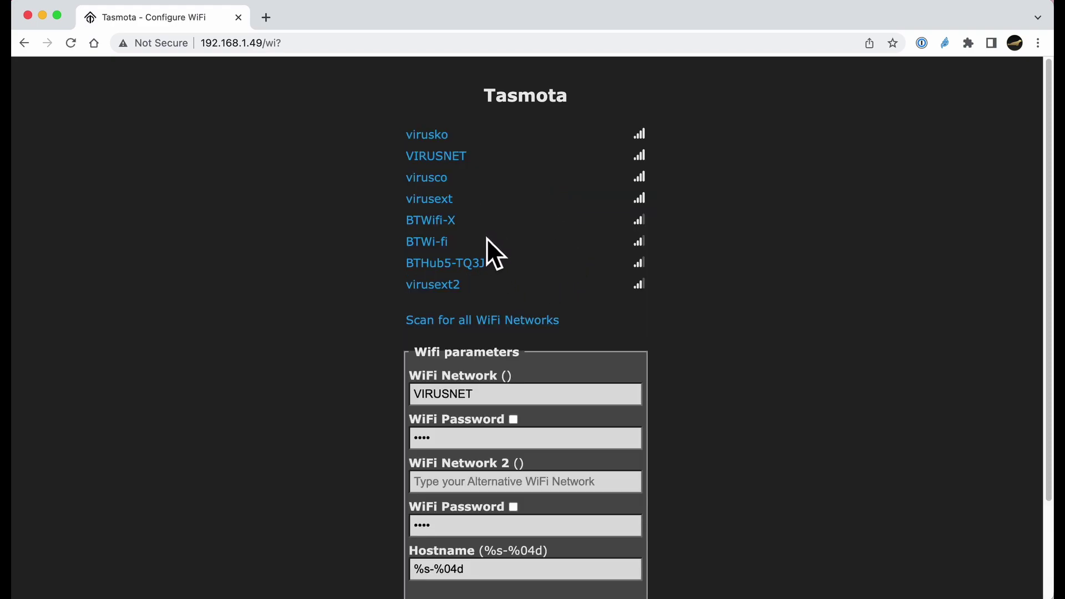
{"action": "left_click", "coordinate": [480, 570]}
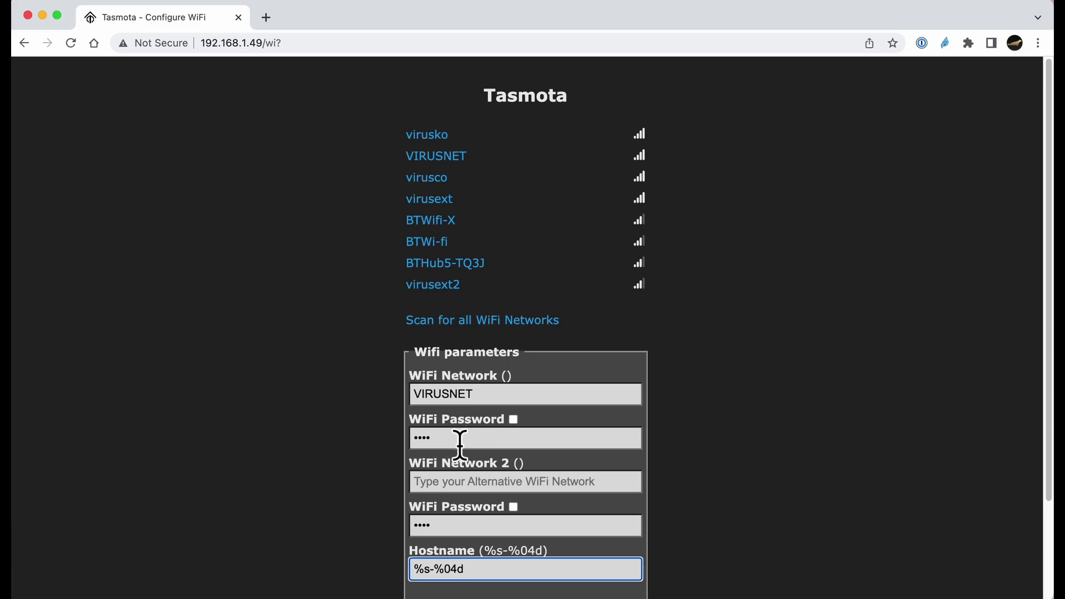
{"action": "scroll", "coordinate": [485, 549], "scroll_direction": "down", "scroll_amount": 3}
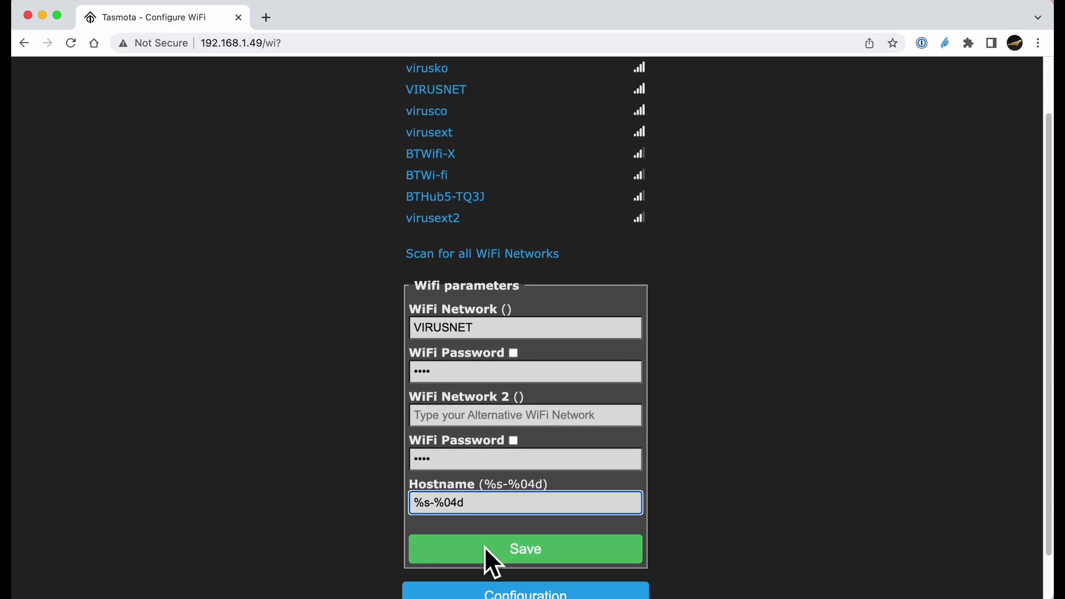
{"action": "left_click_drag", "start_coordinate": [490, 512], "coordinate": [406, 508]}
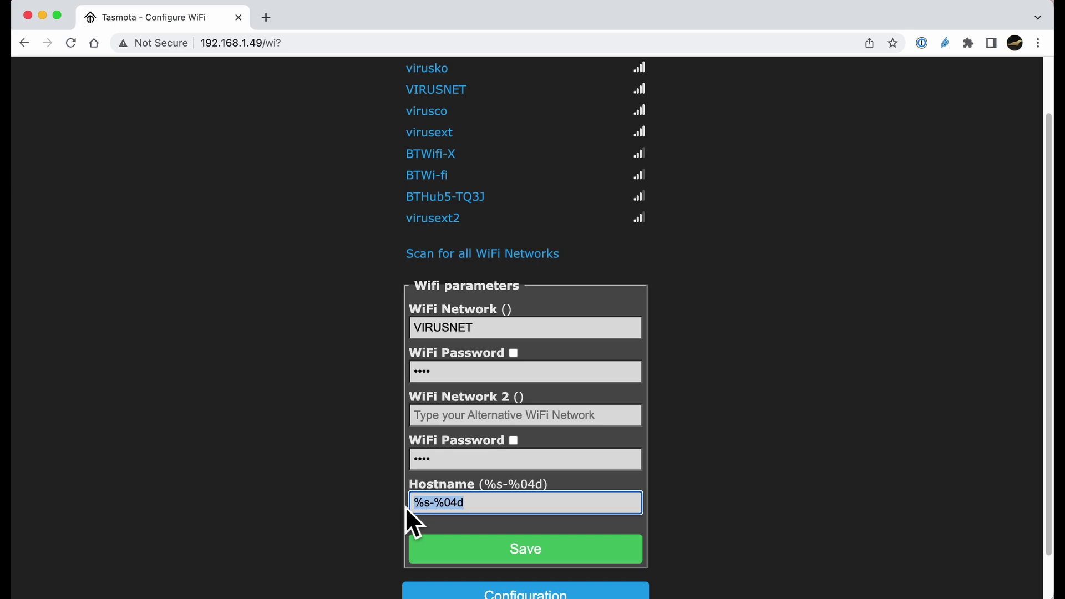
{"action": "type", "text": "xplu"}
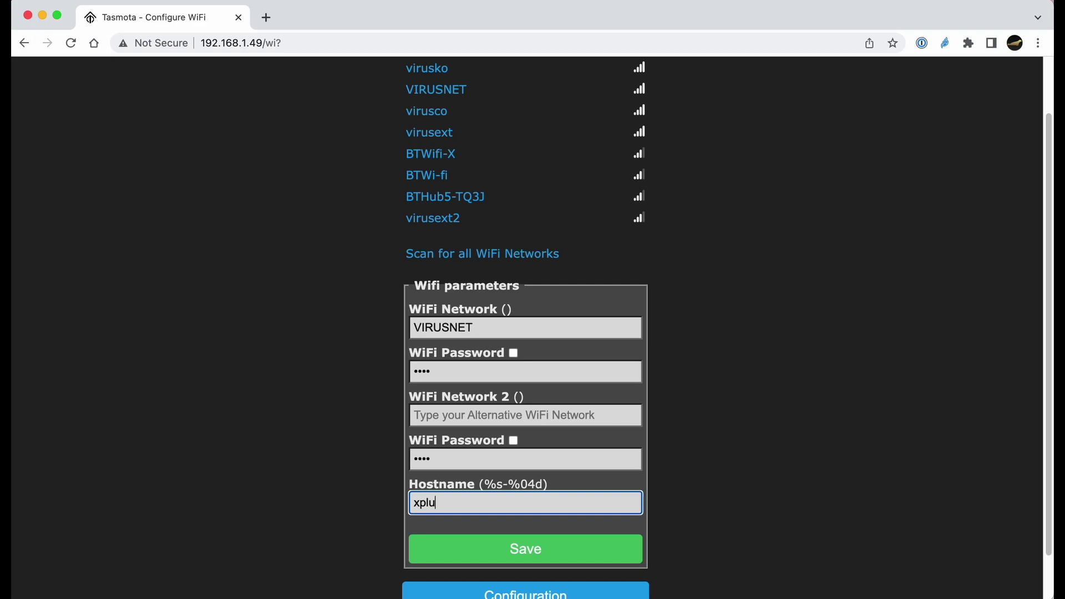
{"action": "type", "text": "g1"}
Save hostname xplug1 and return to the Configuration menu from the main page
{"action": "left_click", "coordinate": [523, 554]}
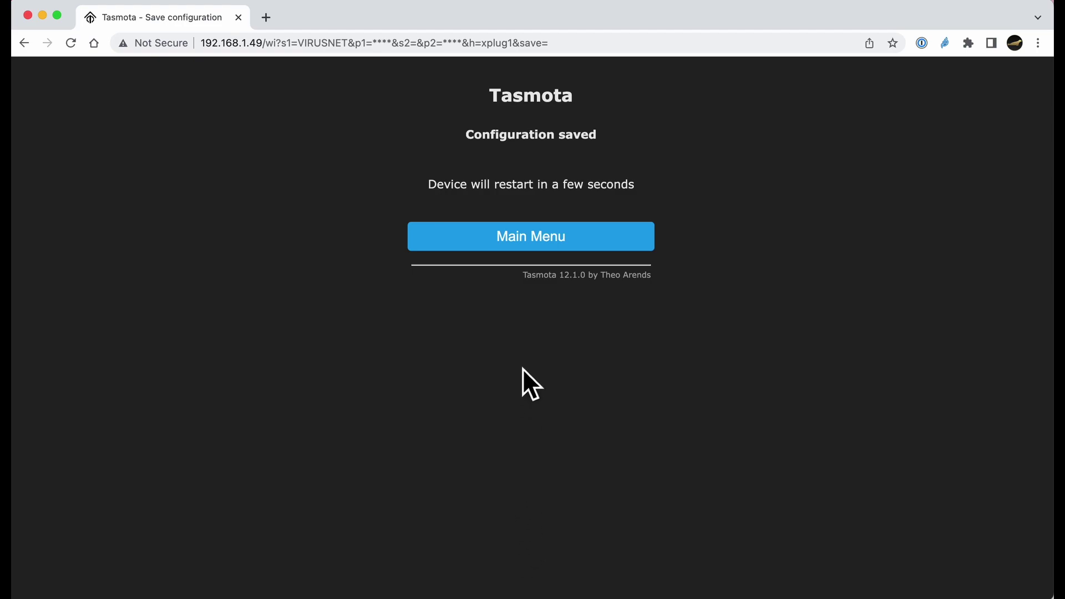
{"action": "left_click", "coordinate": [515, 242]}
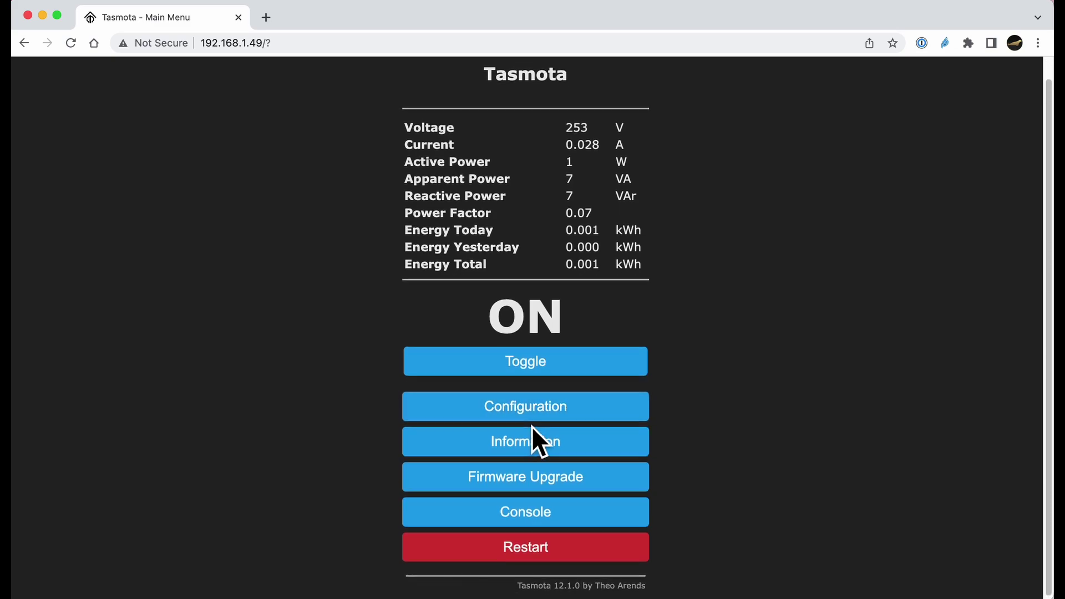
{"action": "left_click", "coordinate": [532, 426]}
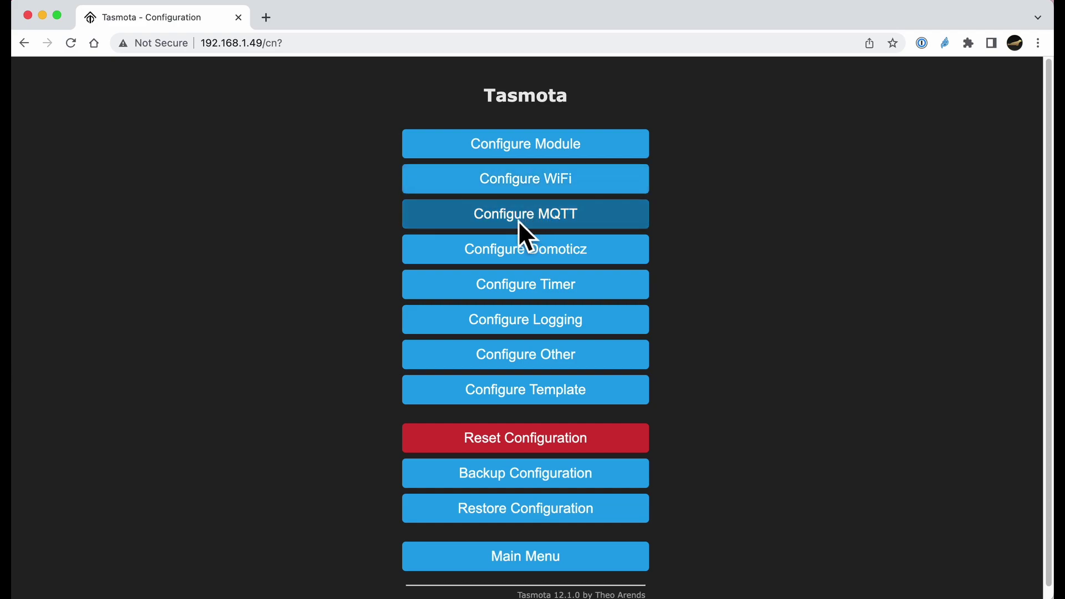
Set MQTT host 192.168.1.175 and replace topic tasmota_%06X with power1
{"action": "left_click", "coordinate": [519, 222]}
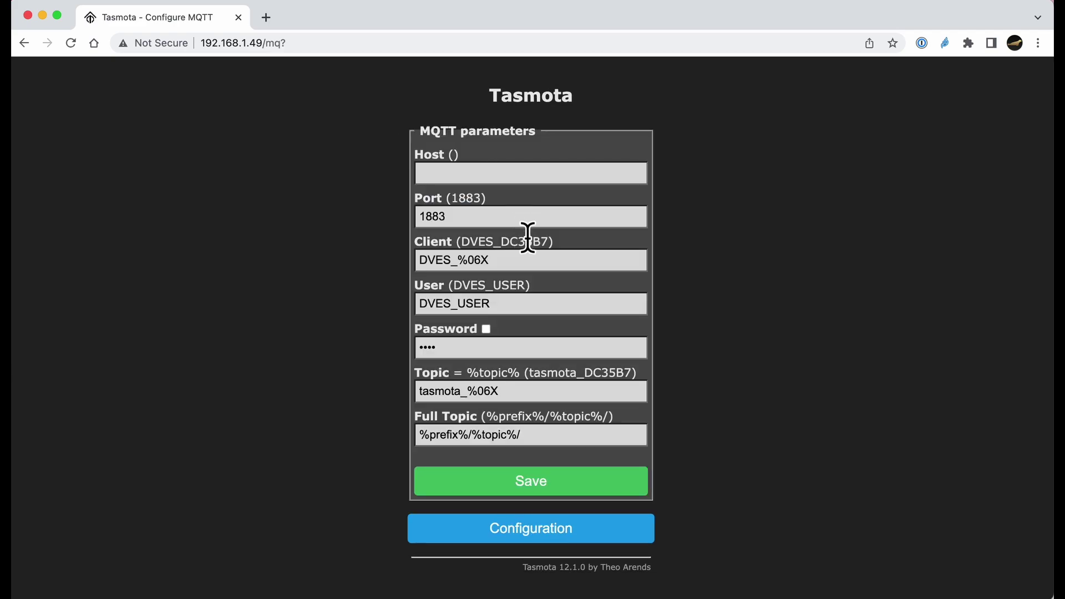
{"action": "left_click", "coordinate": [459, 175]}
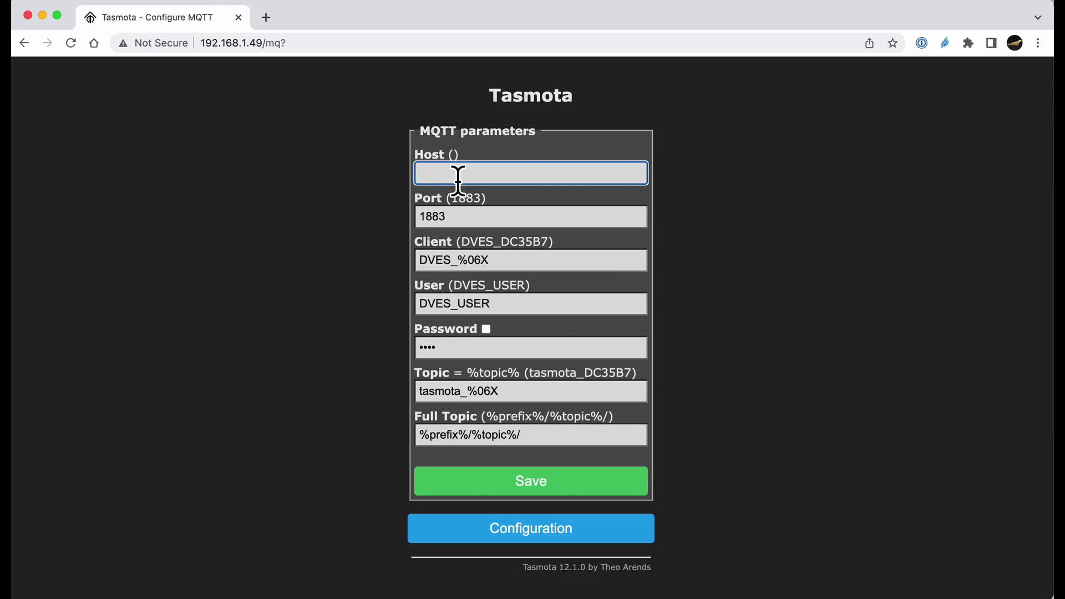
{"action": "type", "text": "192.168.1.175"}
{"action": "left_click_drag", "start_coordinate": [508, 392], "coordinate": [419, 405]}
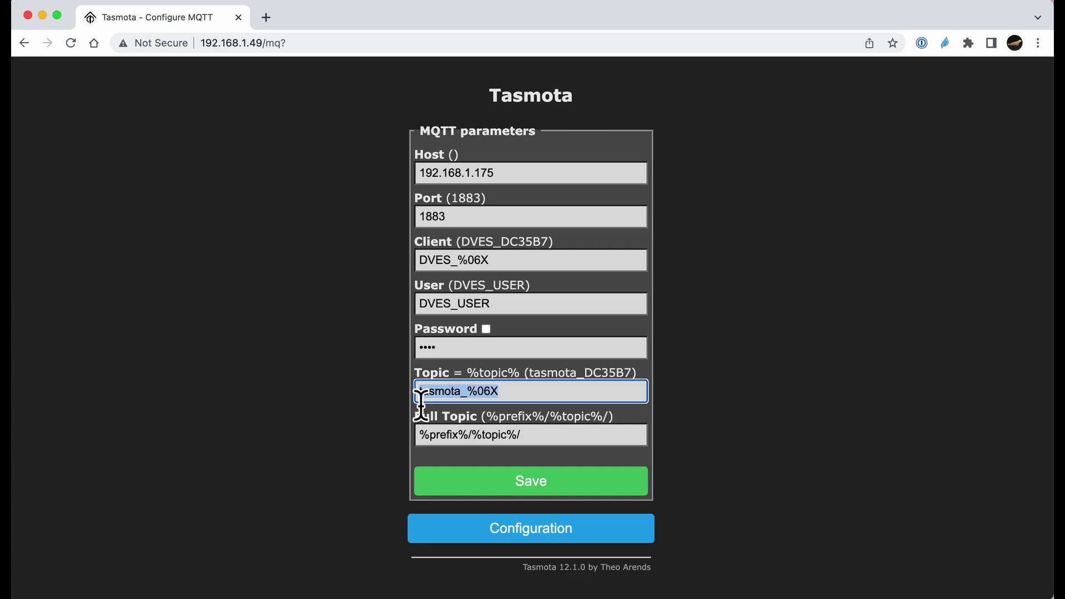
{"action": "type", "text": "pow"}
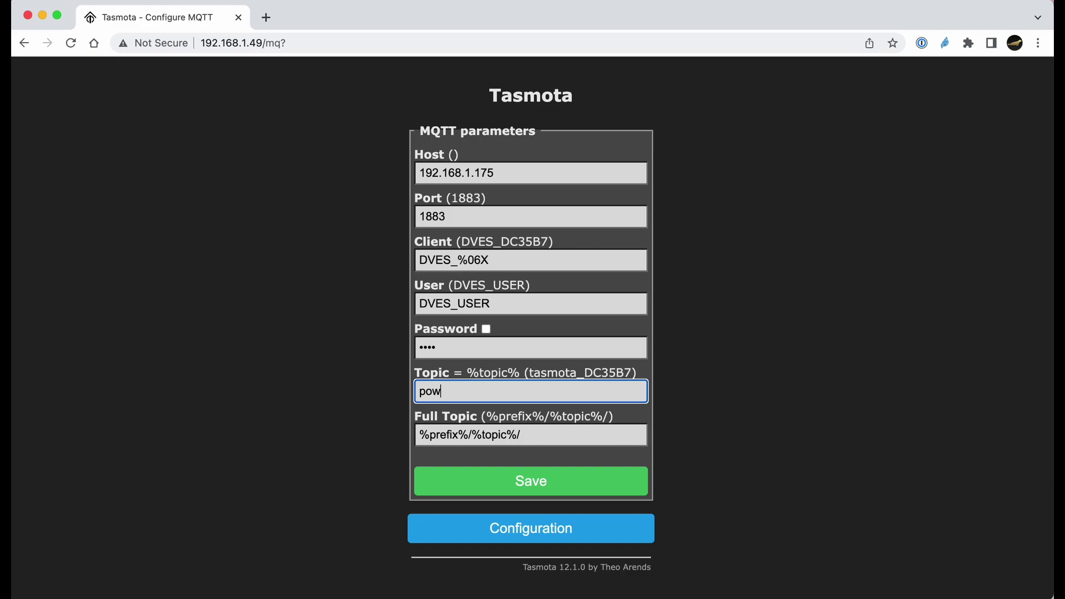
{"action": "type", "text": "er1"}
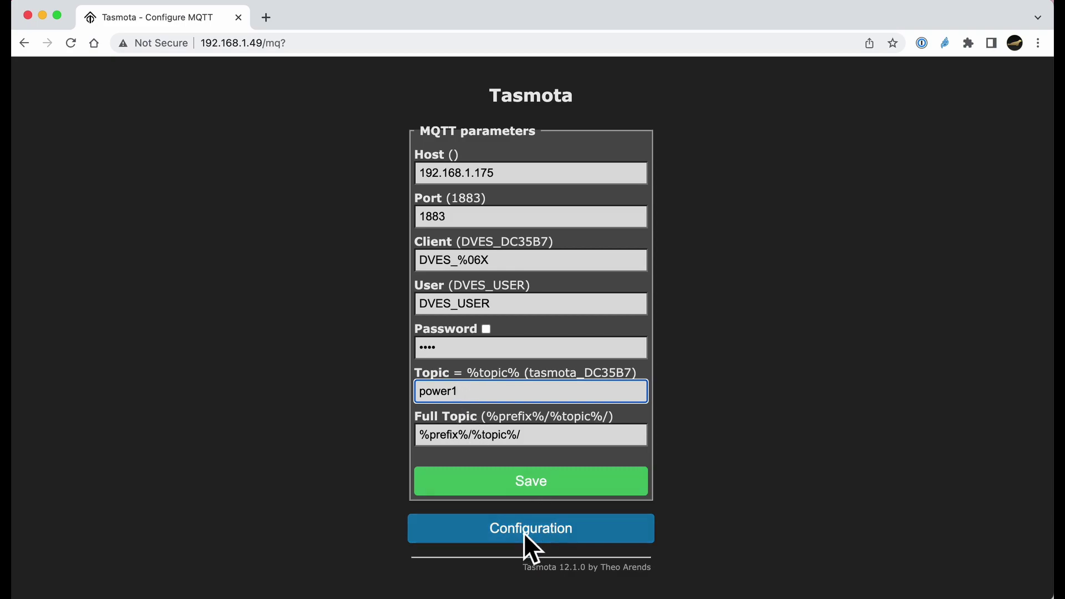
Save the MQTT settings with topic power1 and go back to the Configuration menu
{"action": "left_click", "coordinate": [536, 483]}
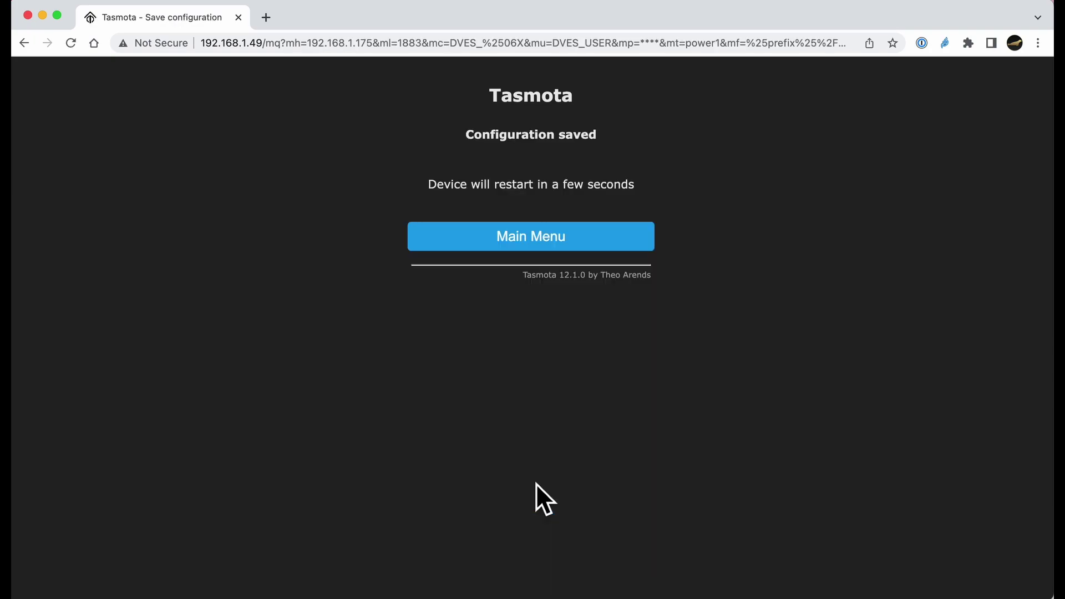
{"action": "left_click", "coordinate": [507, 241]}
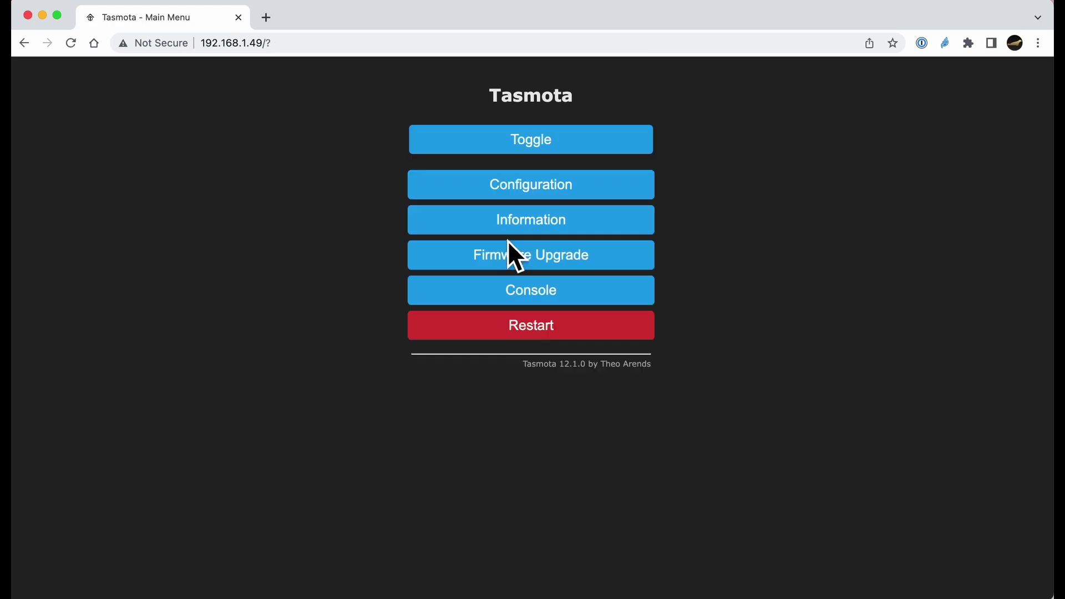
{"action": "scroll", "coordinate": [599, 390], "scroll_direction": "down", "scroll_amount": 1}
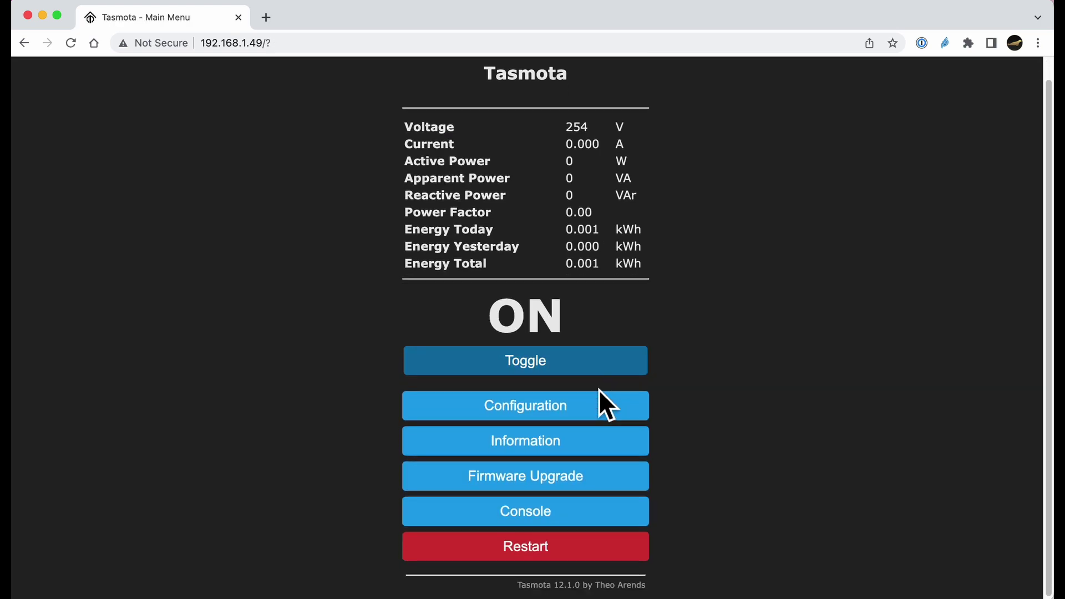
{"action": "left_click", "coordinate": [528, 409]}
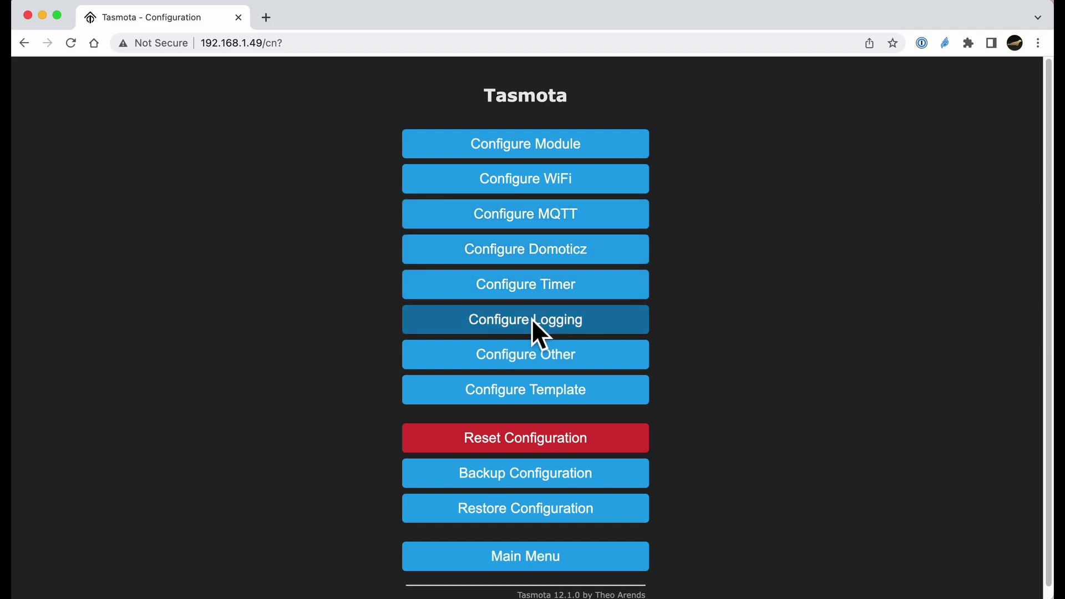
Set Device Name and Friendly Name 1 to xplug1, choose Hue Bridge emulation, and save
{"action": "left_click", "coordinate": [516, 360]}
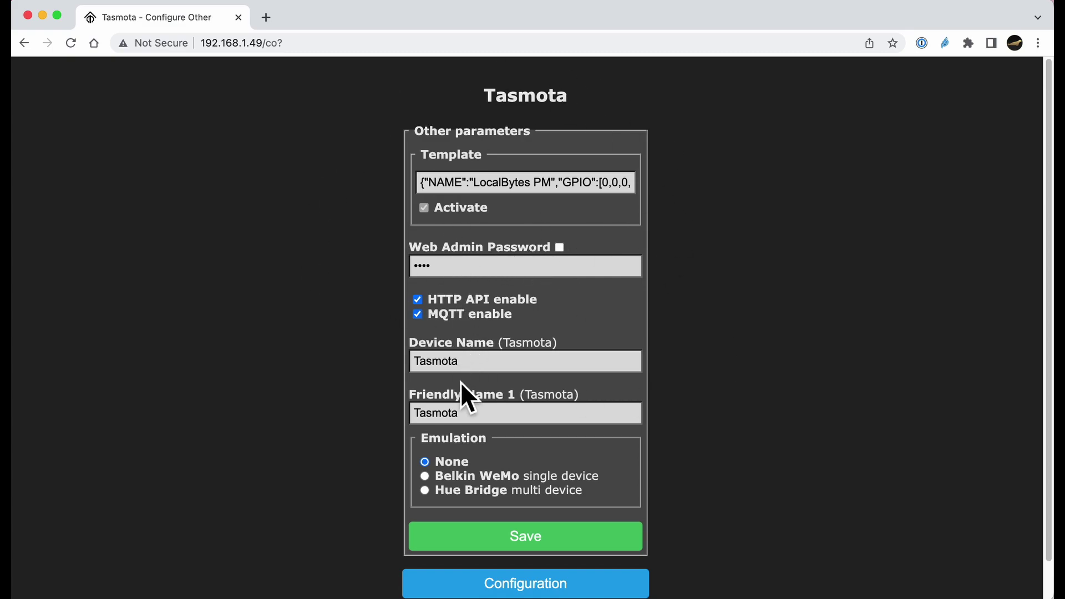
{"action": "left_click_drag", "start_coordinate": [479, 376], "coordinate": [414, 375]}
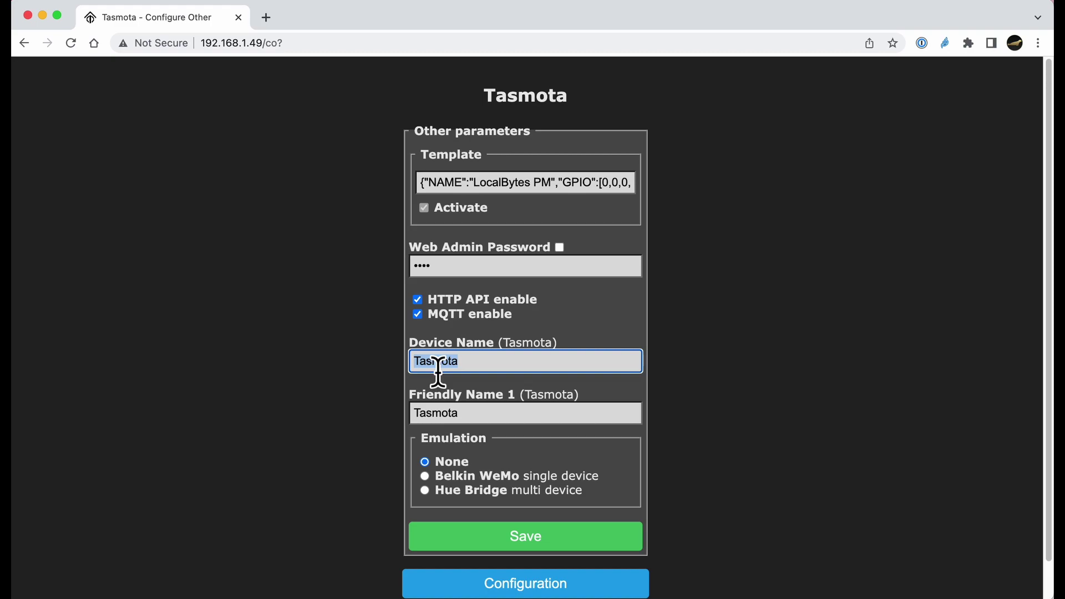
{"action": "type", "text": "xplug1"}
{"action": "left_click_drag", "start_coordinate": [472, 426], "coordinate": [416, 428]}
{"action": "type", "text": "xplug"}
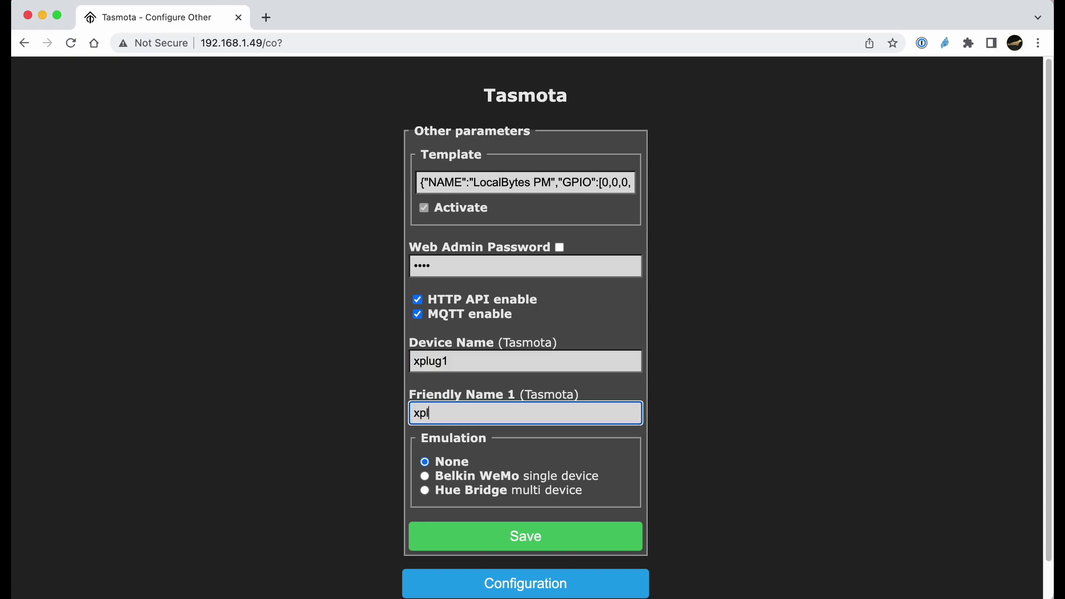
{"action": "type", "text": "1"}
{"action": "left_click", "coordinate": [429, 493]}
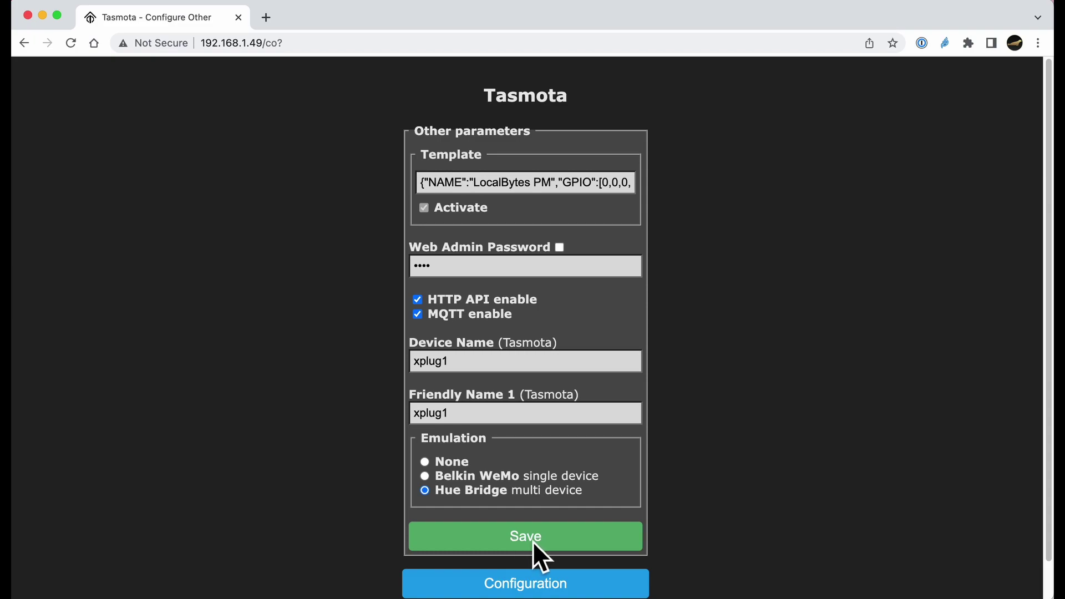
{"action": "left_click", "coordinate": [532, 542]}
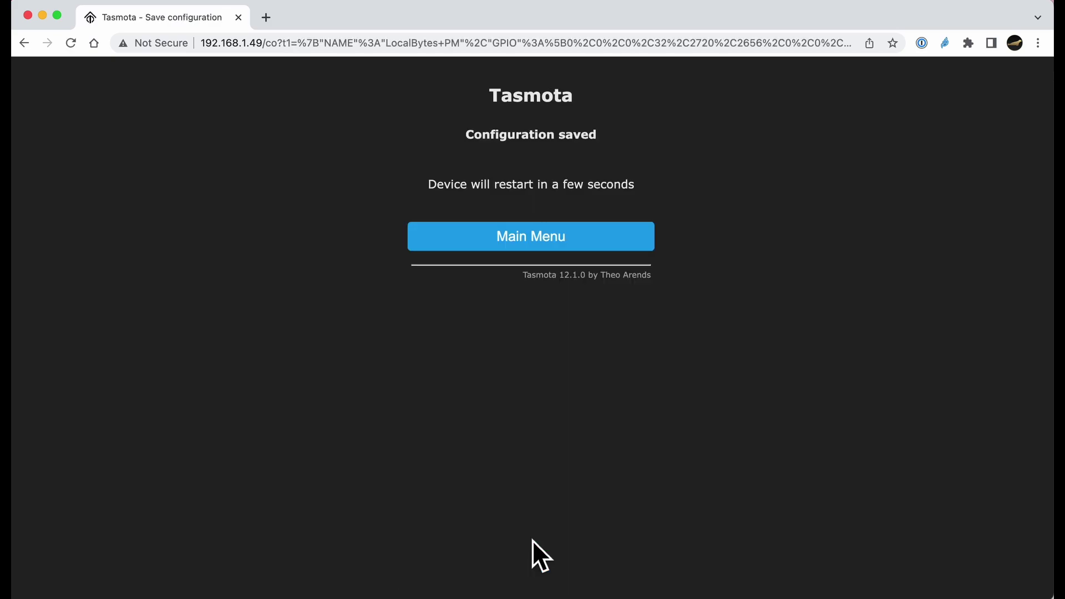
{"action": "left_click", "coordinate": [499, 244]}
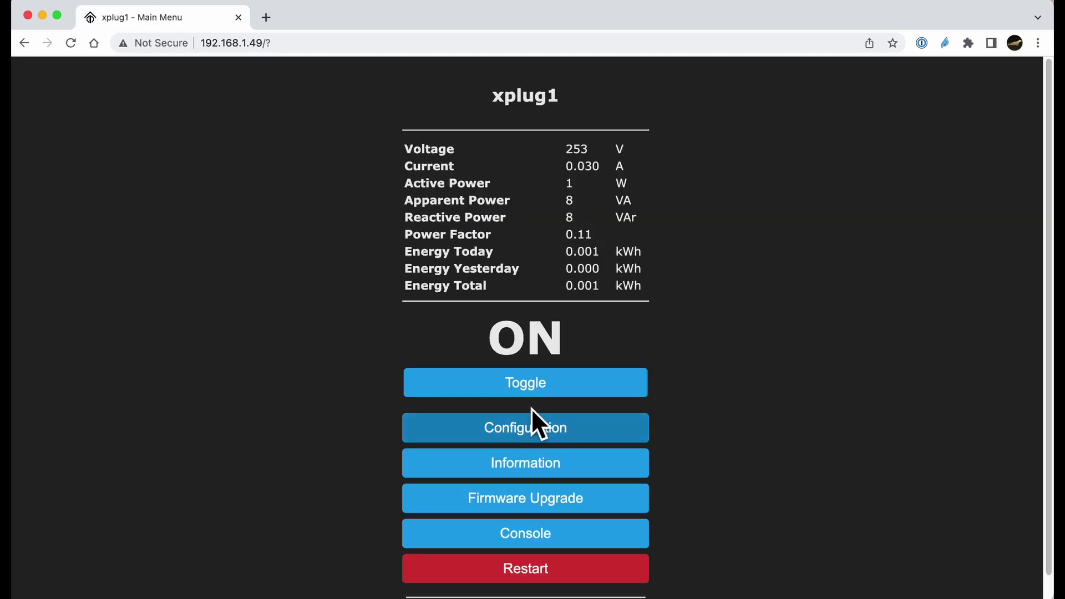
Toggle xplug1 off, then back on to about 252 V and 0.023 A
{"action": "scroll", "coordinate": [552, 392], "scroll_direction": "down", "scroll_amount": 1}
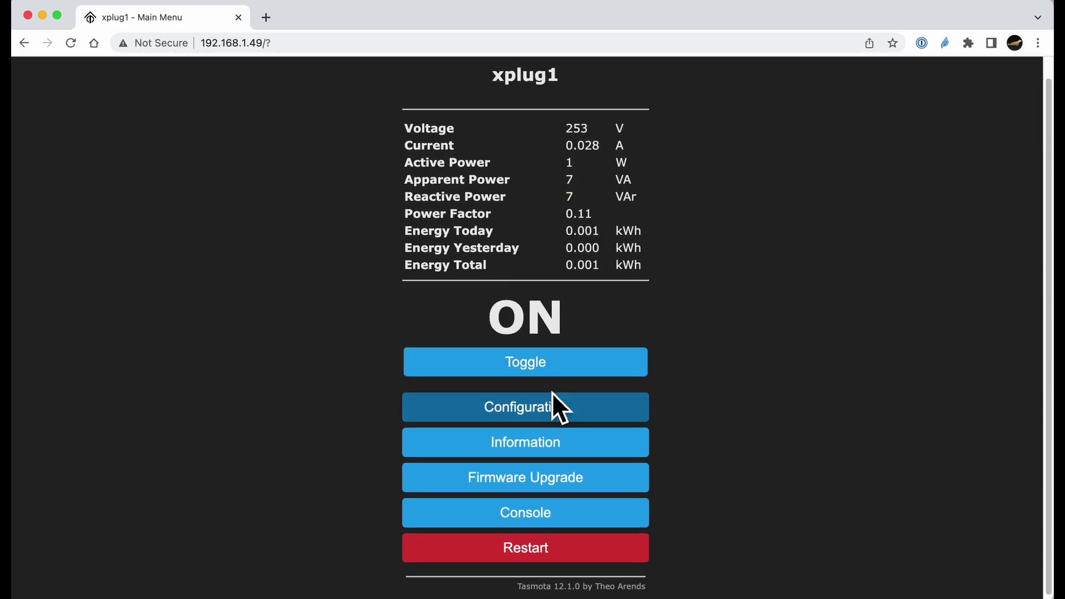
{"action": "scroll", "coordinate": [551, 392], "scroll_direction": "up", "scroll_amount": 1}
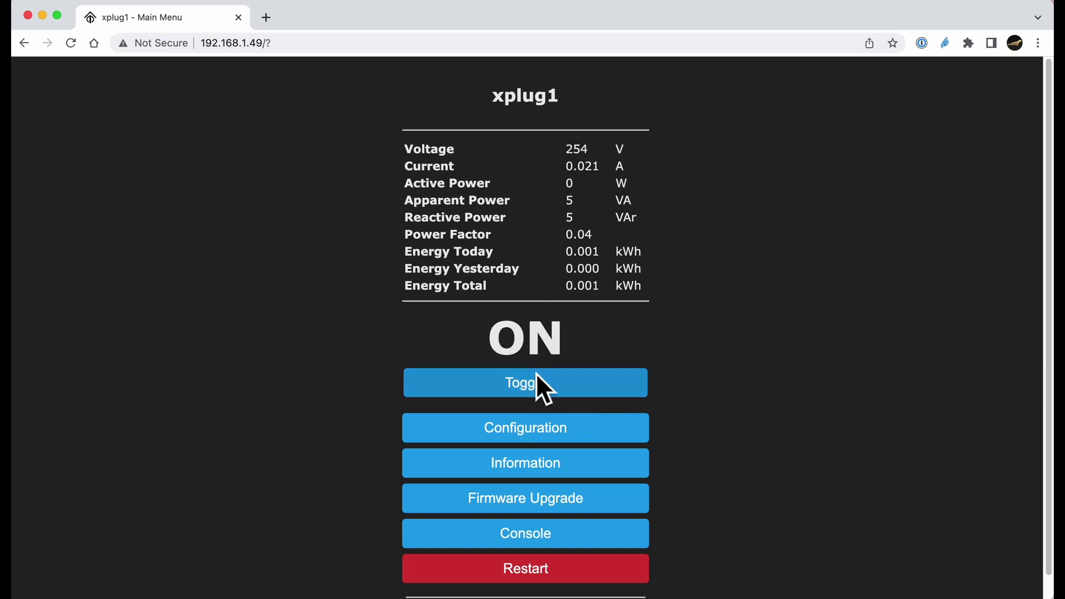
{"action": "left_click", "coordinate": [537, 387]}
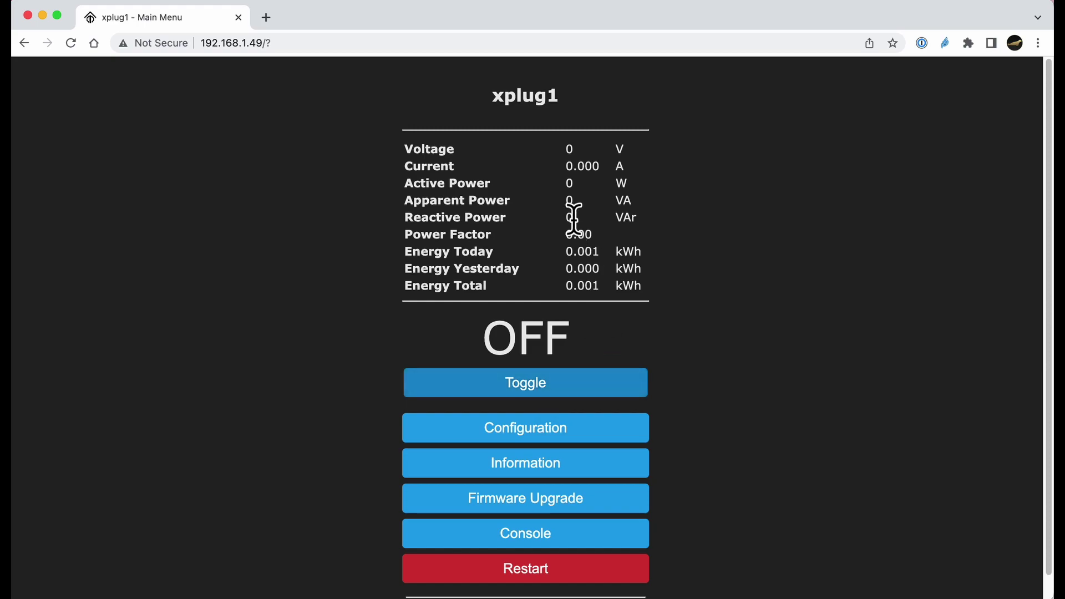
{"action": "left_click", "coordinate": [532, 387]}
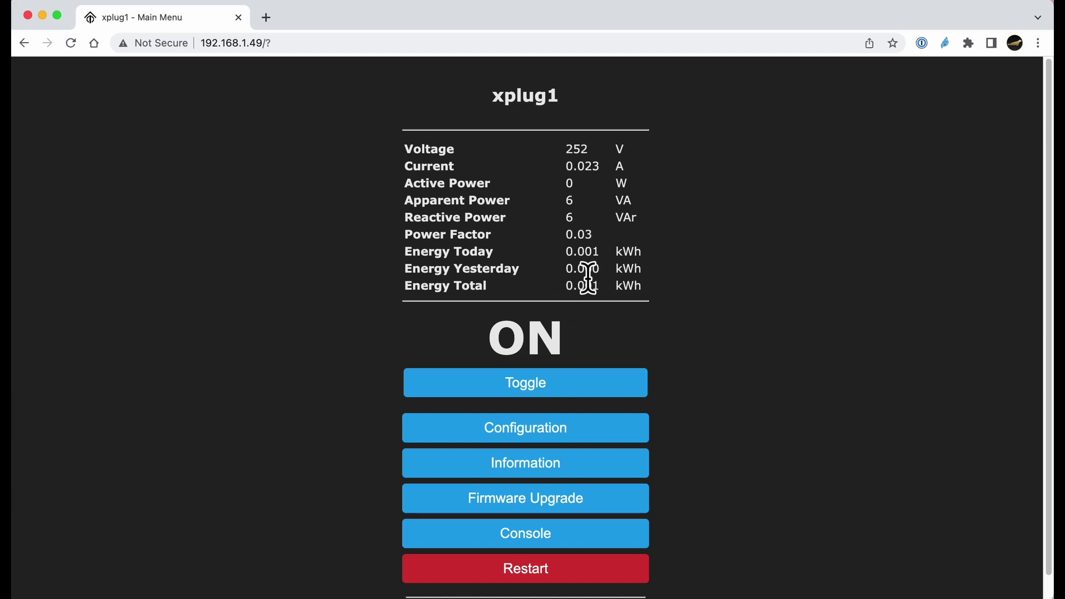
{"action": "scroll", "coordinate": [588, 277], "scroll_direction": "down", "scroll_amount": 2}
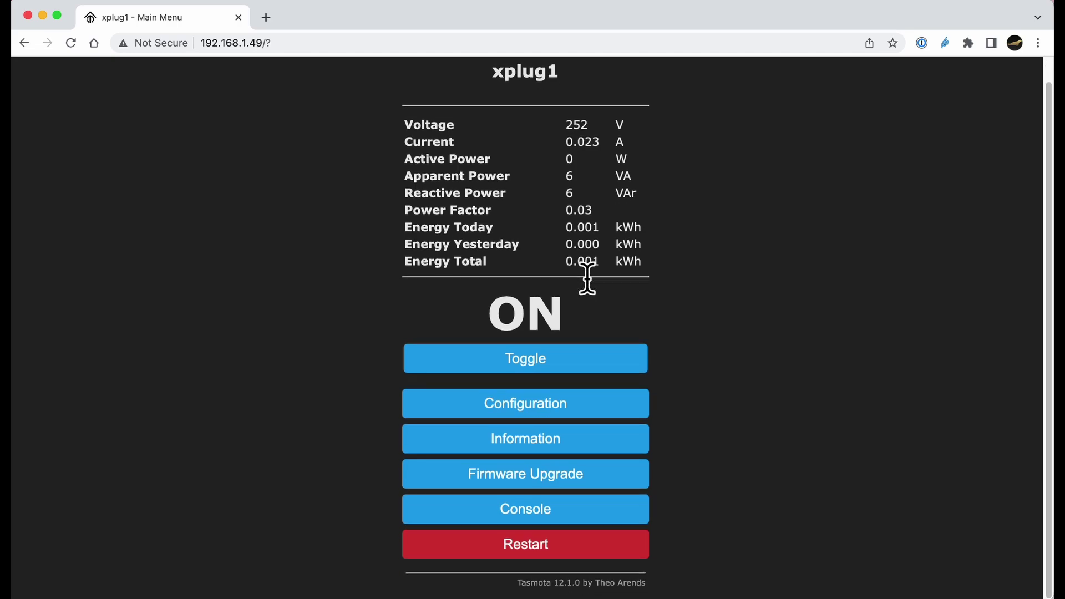